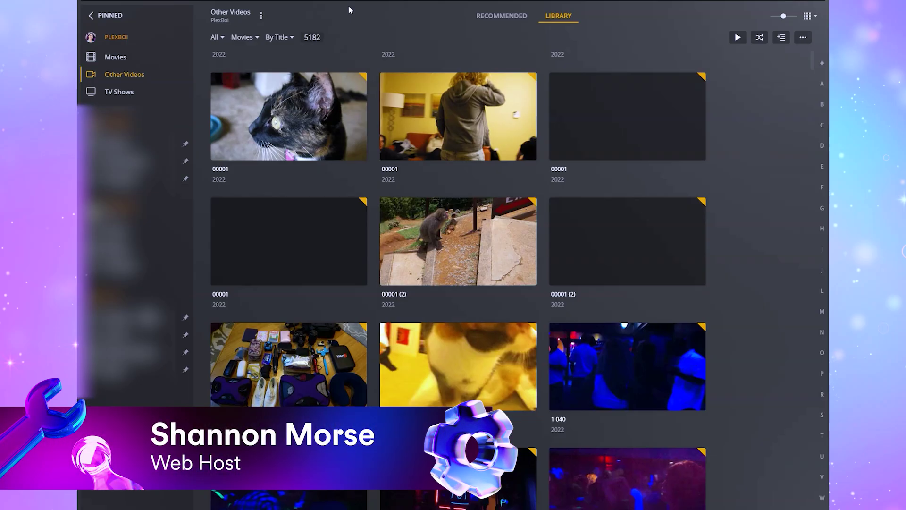
Switch Other Videos to browse by folders and open Home Movies, Library and Application Support
click(244, 37)
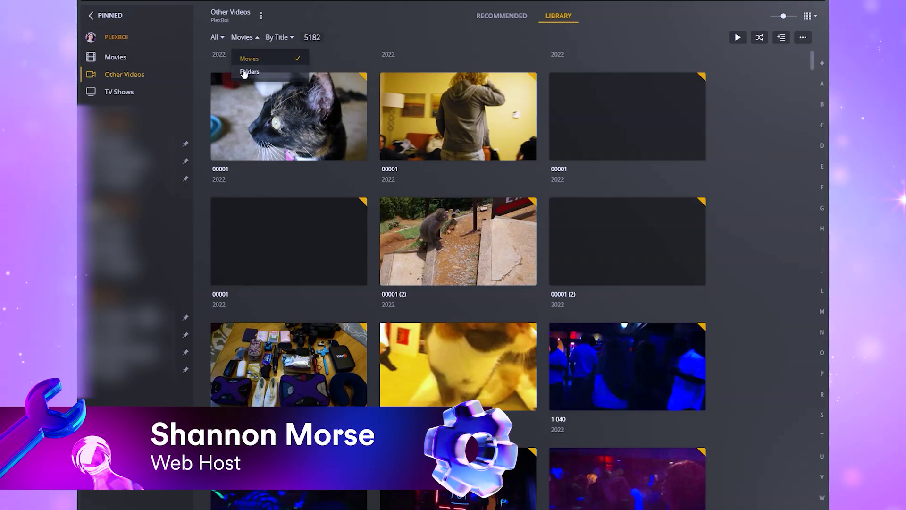
click(264, 59)
click(324, 142)
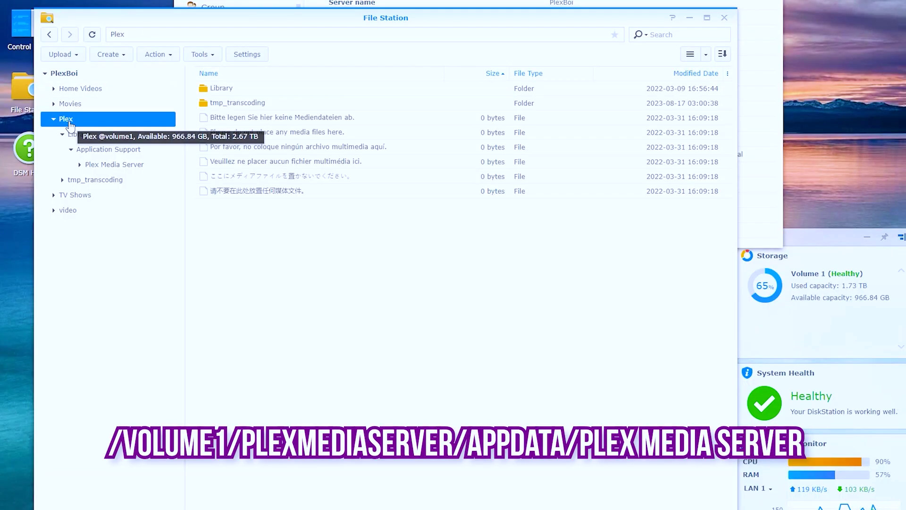
double_click(219, 90)
double_click(219, 90)
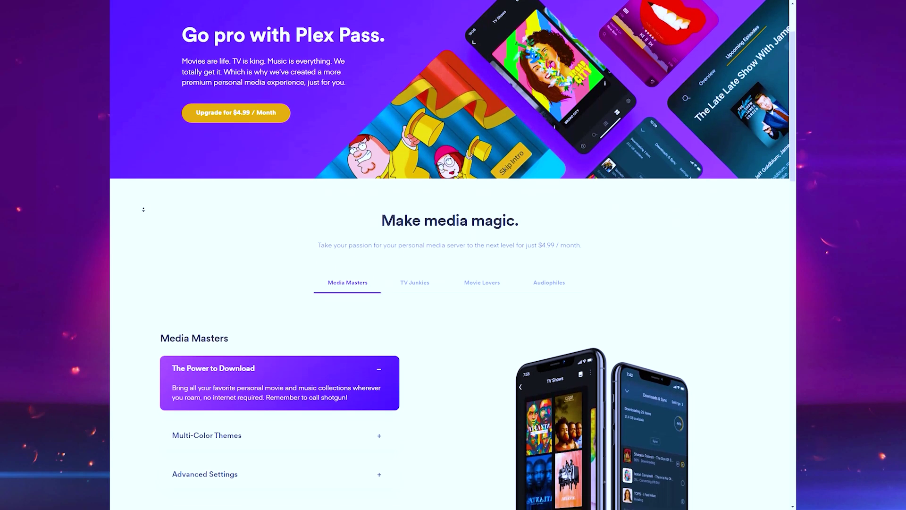
Expand the Multi-Color Themes description on the Plex Pass features page
scroll(143, 210, down, 1)
scroll(144, 209, down, 3)
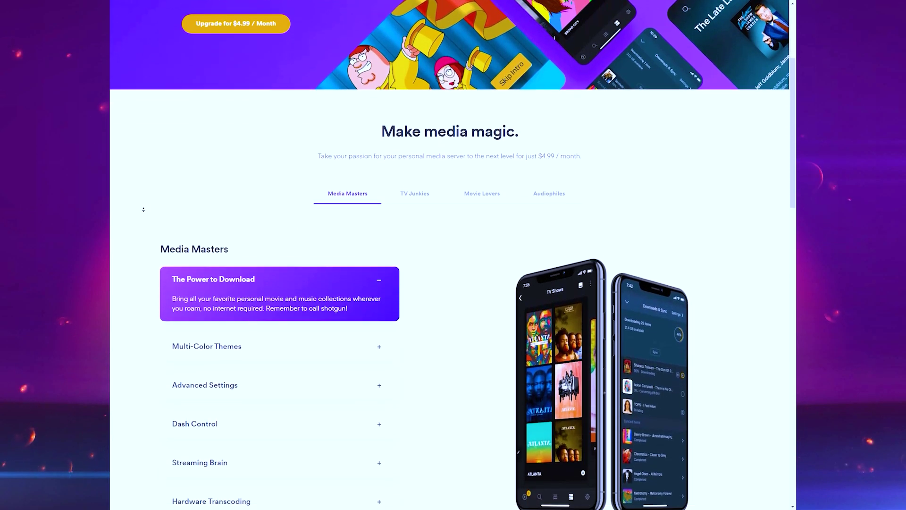
click(207, 223)
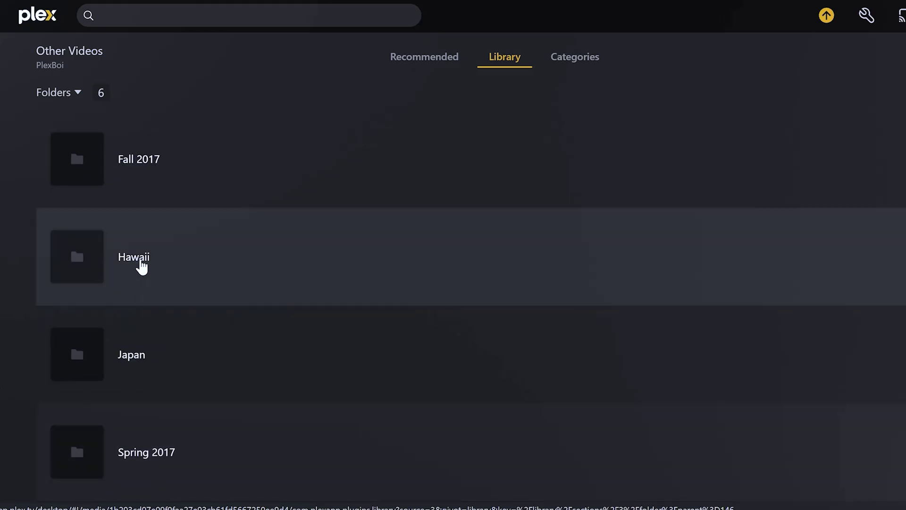
Open the Hawaii folder and scroll through its GOPR video clips
click(138, 263)
scroll(385, 219, down, 10)
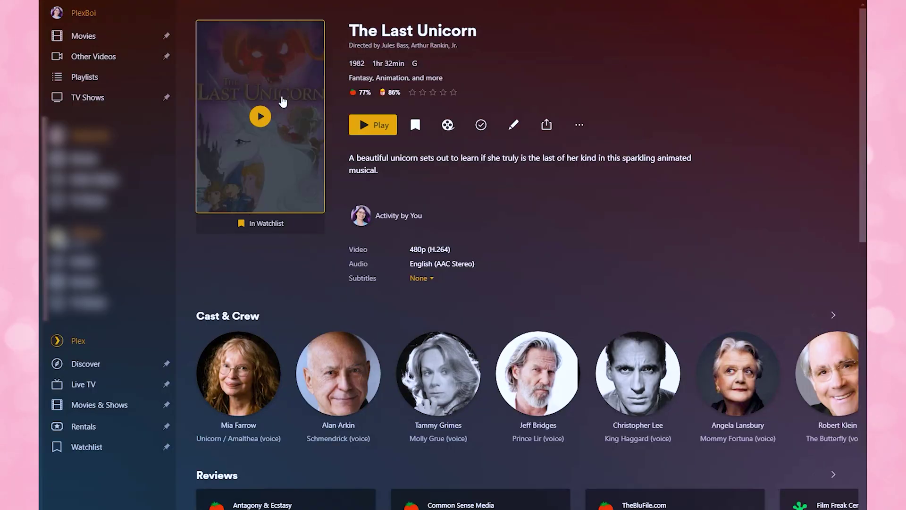
Pick an alternate poster image for The Last Unicorn and save the change
click(514, 125)
click(305, 94)
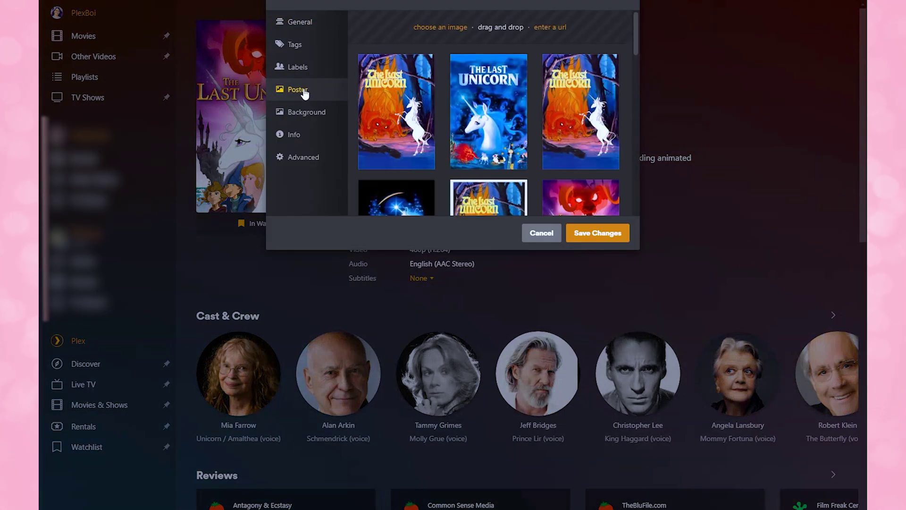
drag(633, 21, 630, 112)
click(590, 233)
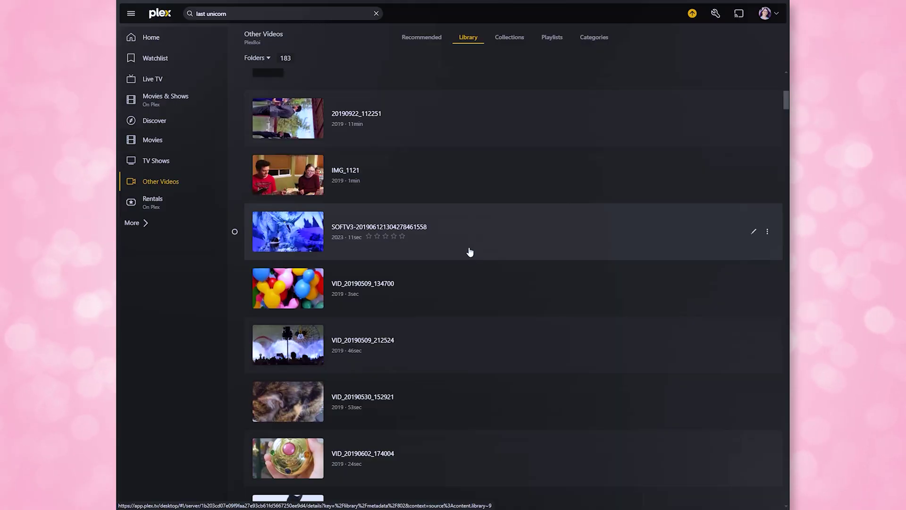
Play the balloon clip, VID_20190618_221120 and cat video VID_20190712_090017, then minimise the player
scroll(470, 251, down, 3)
click(285, 162)
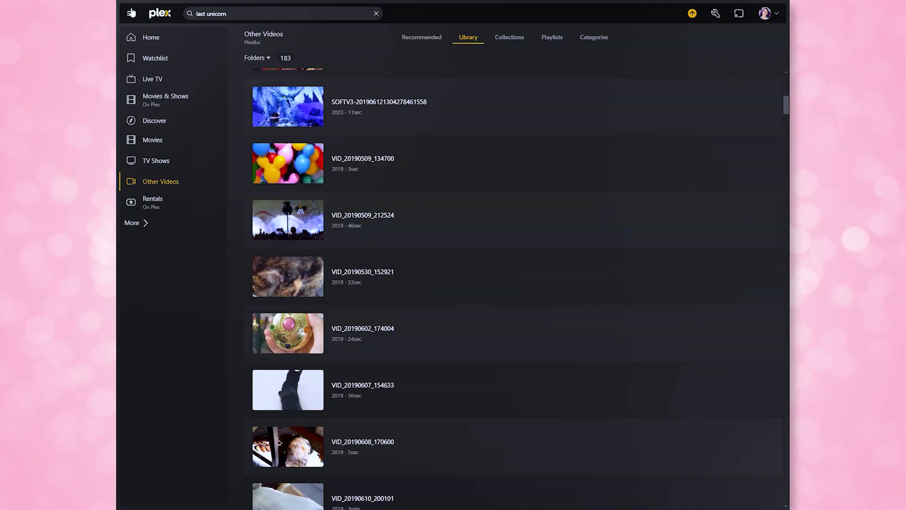
scroll(429, 304, down, 15)
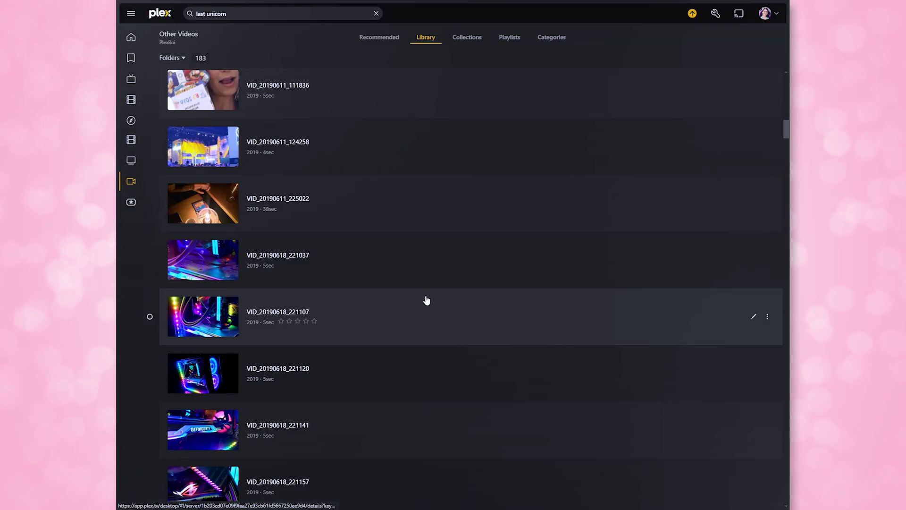
click(287, 217)
scroll(526, 360, down, 10)
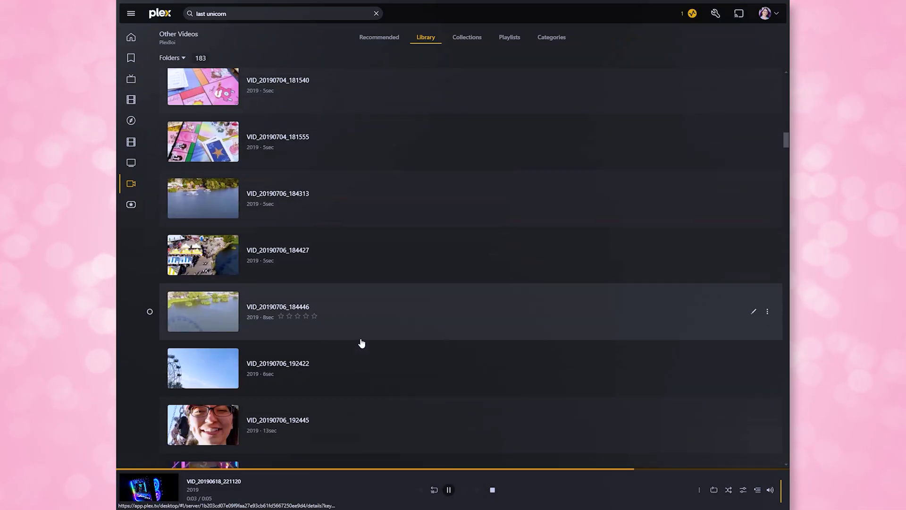
scroll(323, 450, down, 5)
click(292, 249)
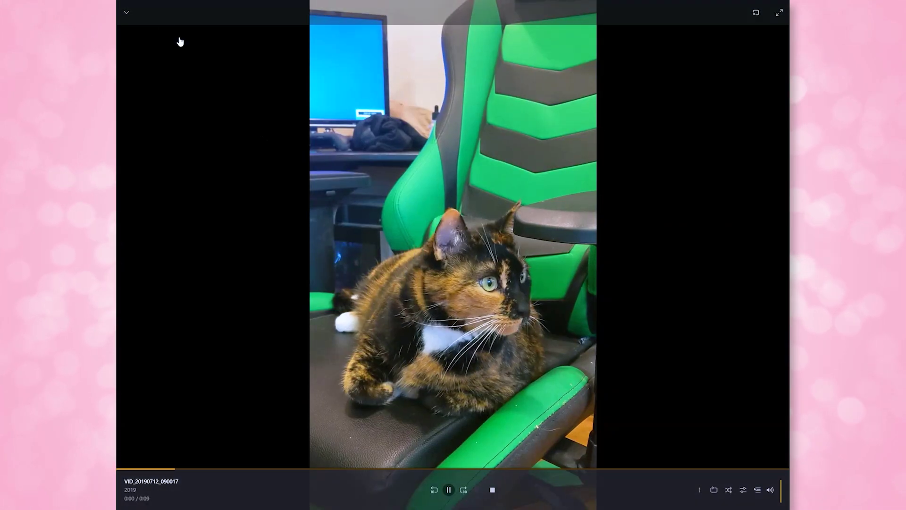
key(Escape)
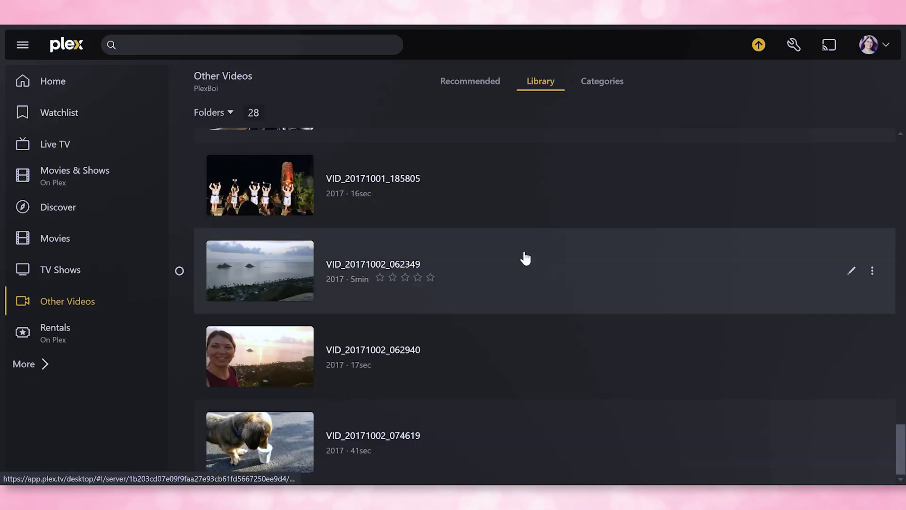
Play GOPR1658 from the Hawaii clips and jump to its underwater part at 0:15
scroll(525, 259, up, 8)
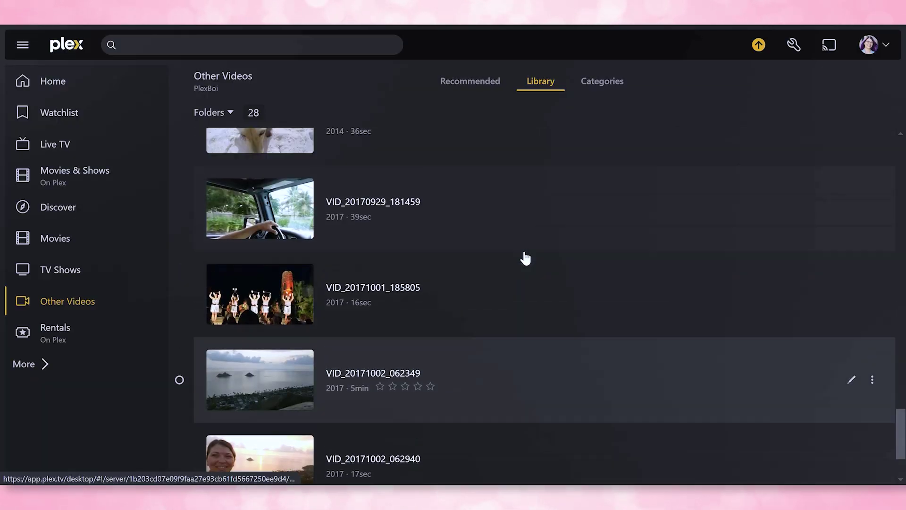
scroll(525, 258, up, 15)
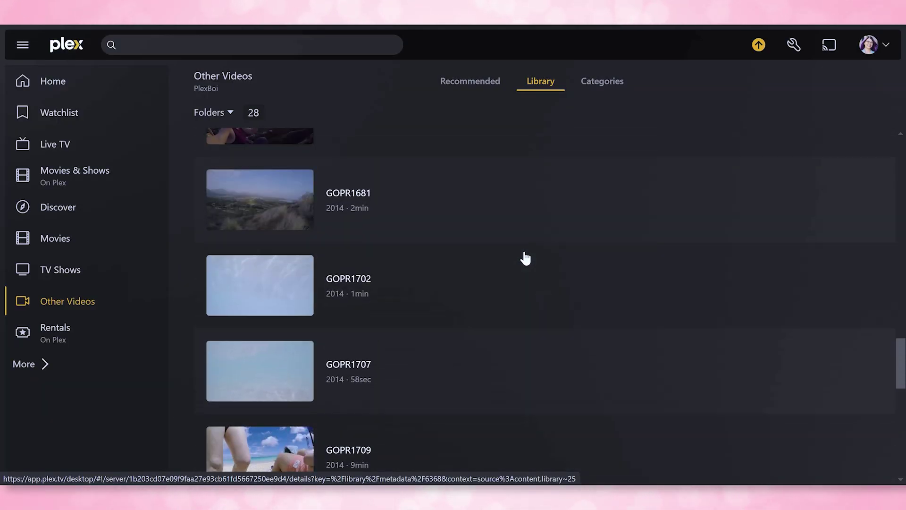
scroll(526, 258, up, 20)
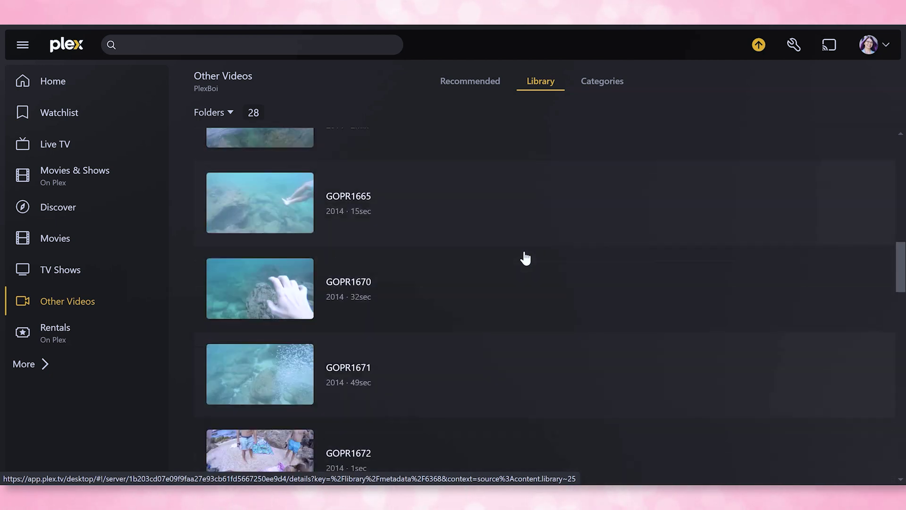
scroll(525, 258, up, 4)
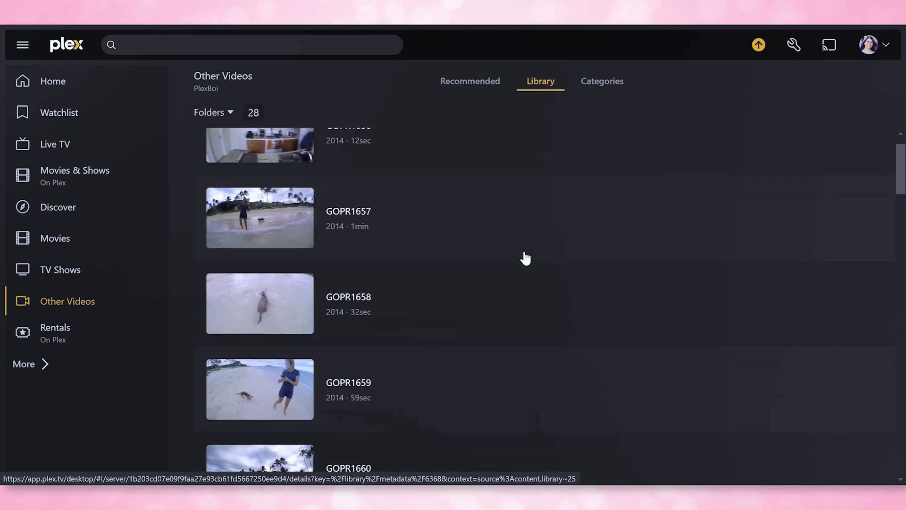
click(255, 342)
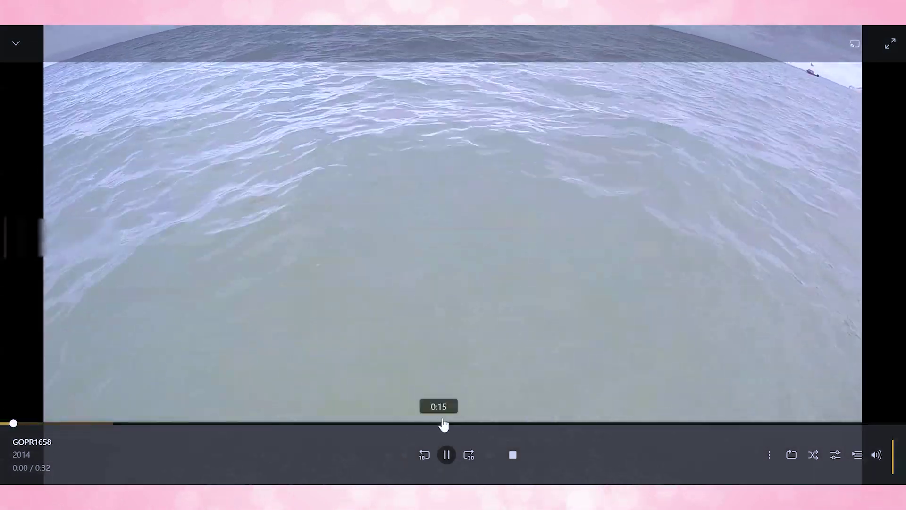
click(443, 423)
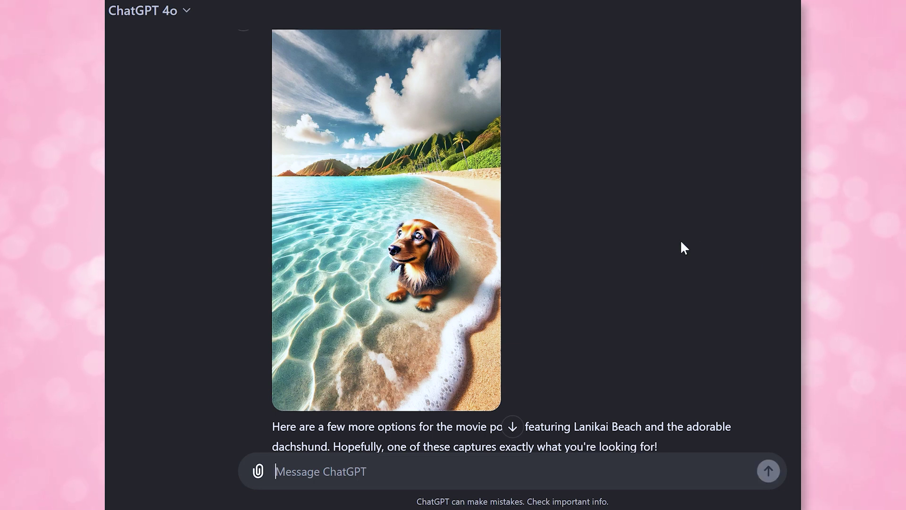
Open the dachshund beach poster image in full view and download it
scroll(681, 240, down, 2)
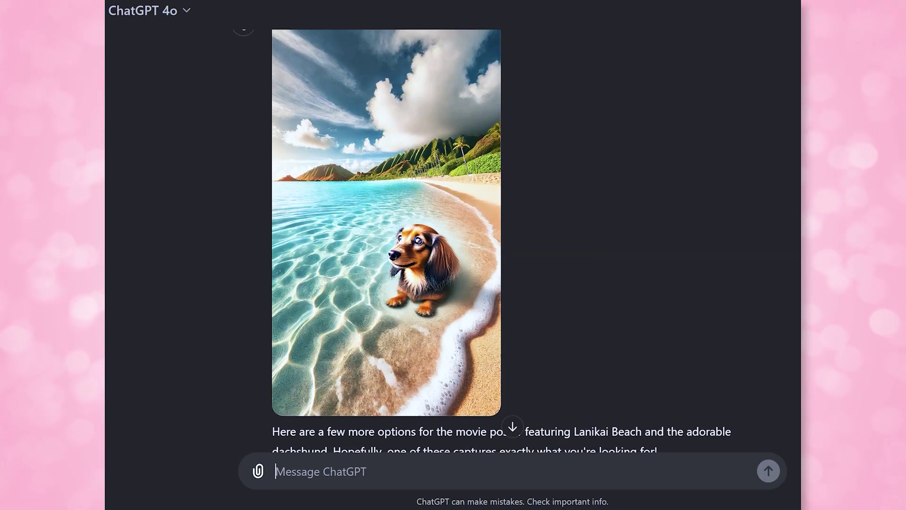
click(393, 323)
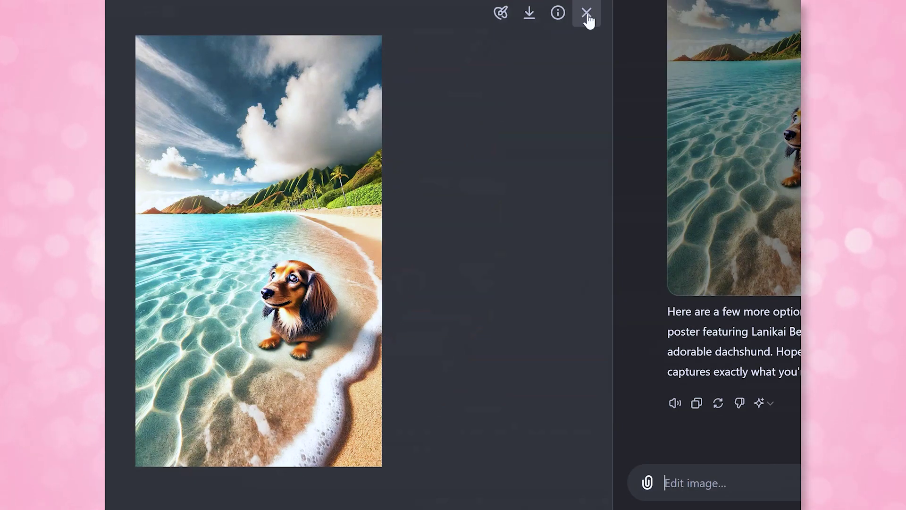
click(529, 14)
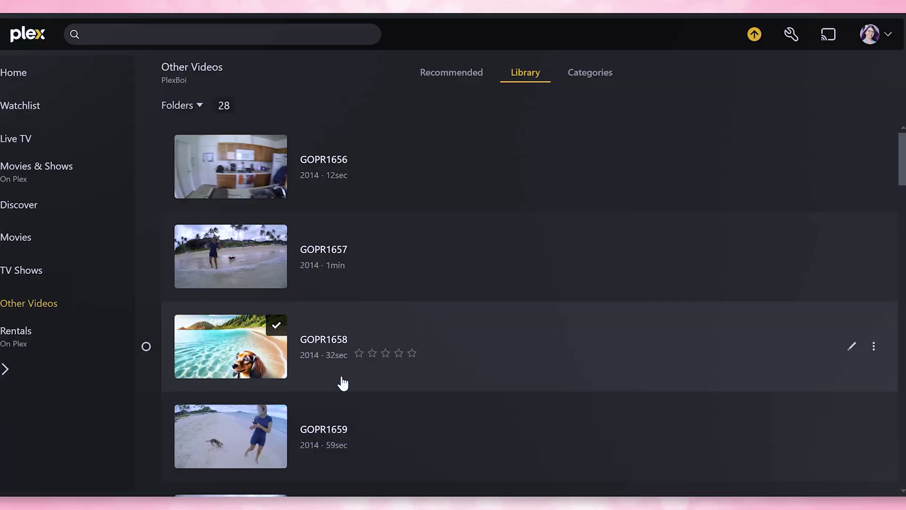
Review GOPR1658's poster choices and close its editor without changes
click(854, 349)
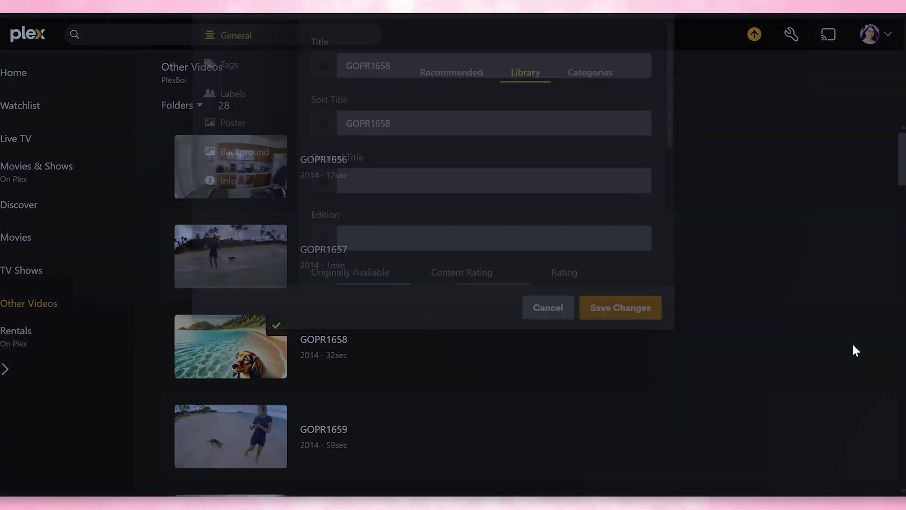
click(242, 206)
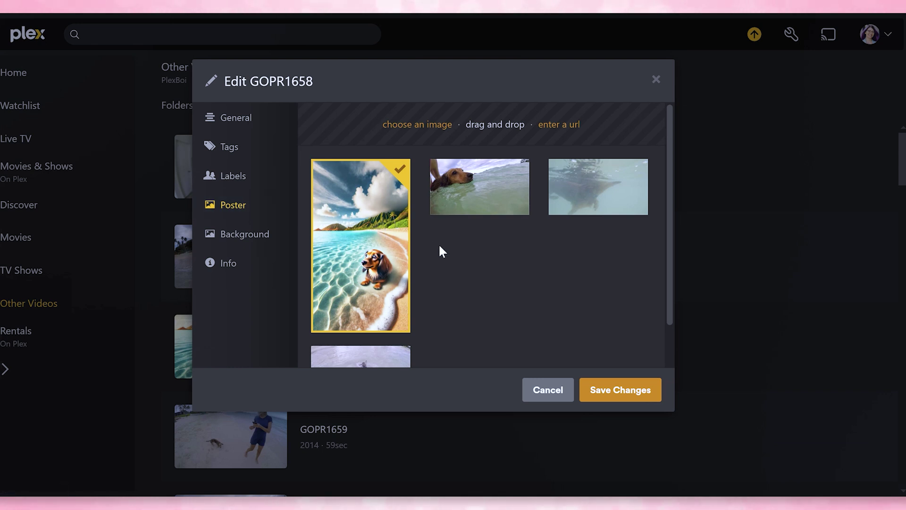
click(547, 390)
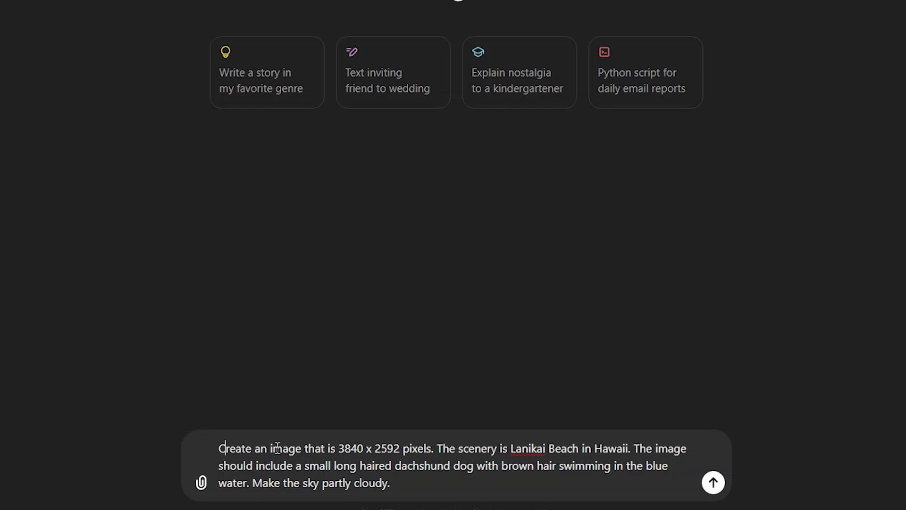
Send the 3840x2592 Lanikai Beach prompt in ChatGPT and open the swimming dachshund result
drag(271, 449, 398, 483)
click(516, 488)
key(Return)
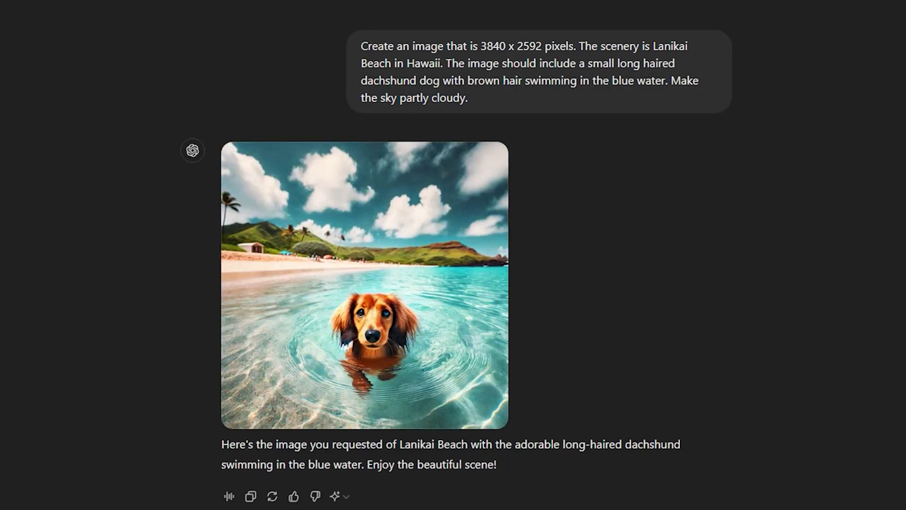
click(369, 336)
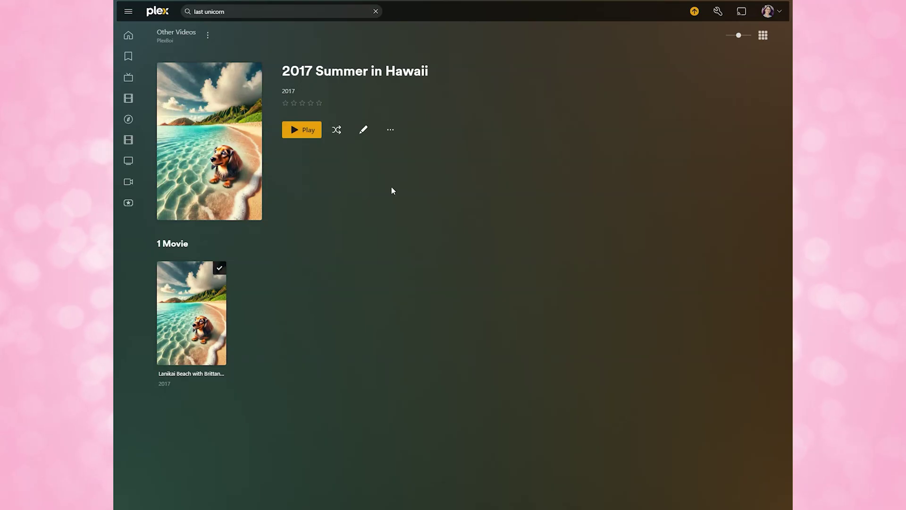
Upload the swimming-dachshund image as the 2017 Summer in Hawaii collection background and save
click(363, 129)
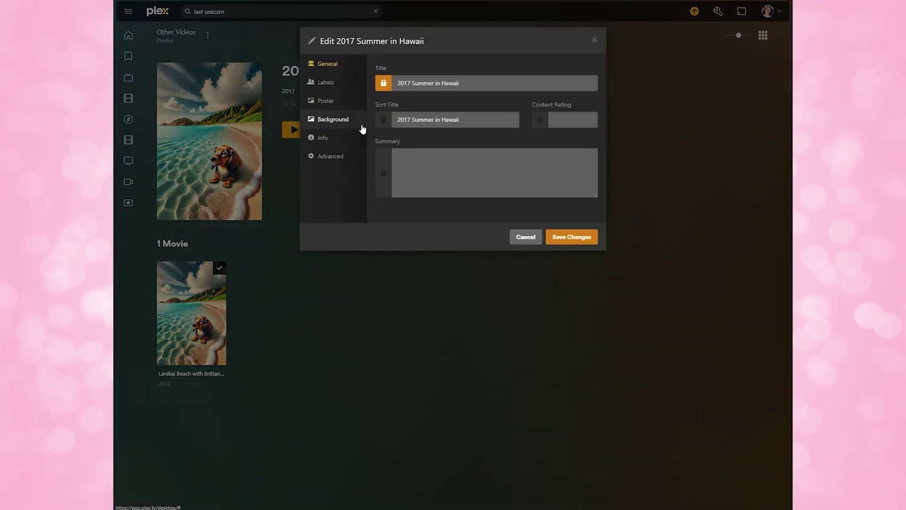
click(334, 120)
click(441, 69)
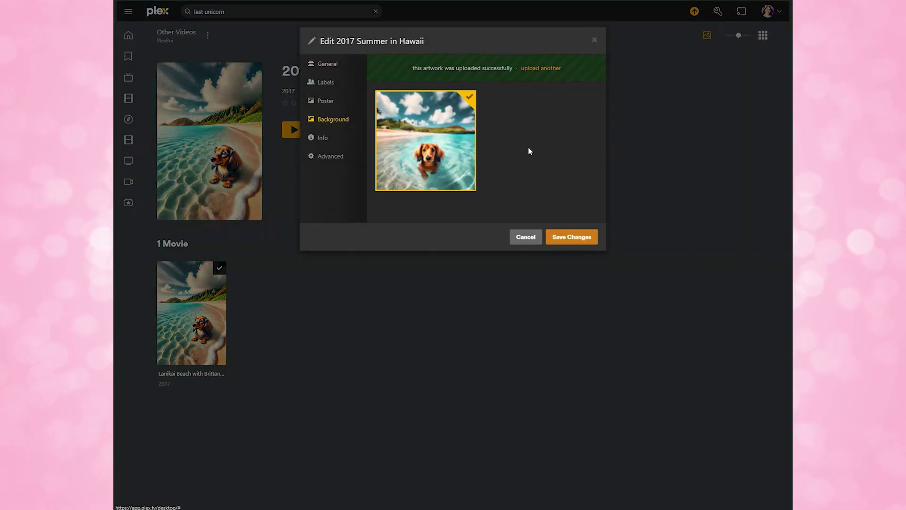
click(572, 237)
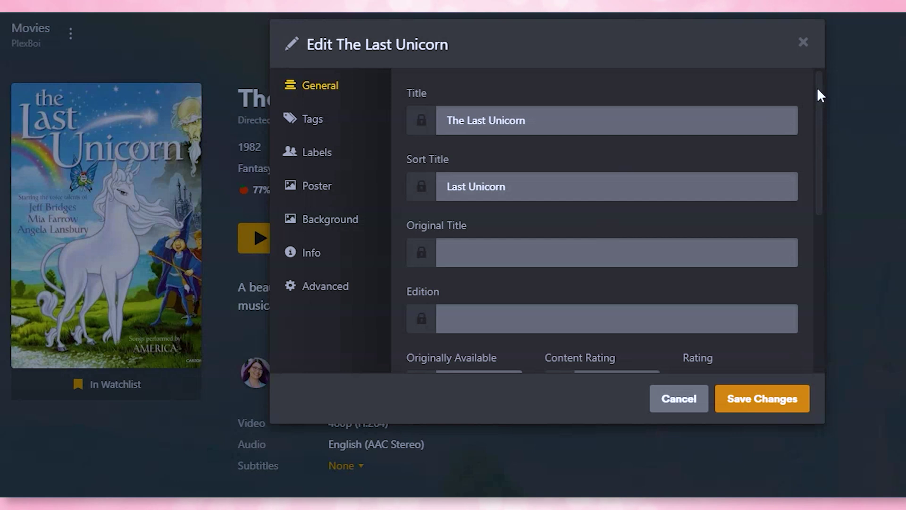
Review The Last Unicorn's labels, poster and background options in its editor
drag(817, 87, 798, 307)
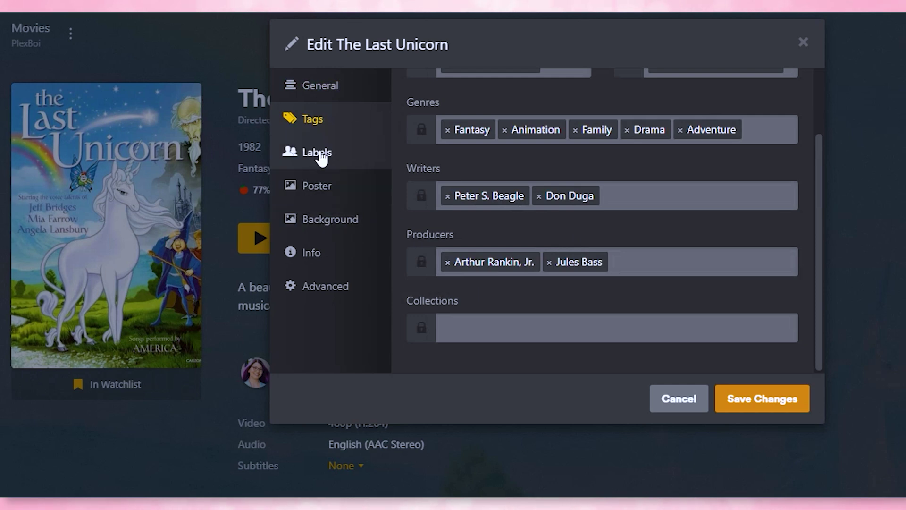
click(321, 159)
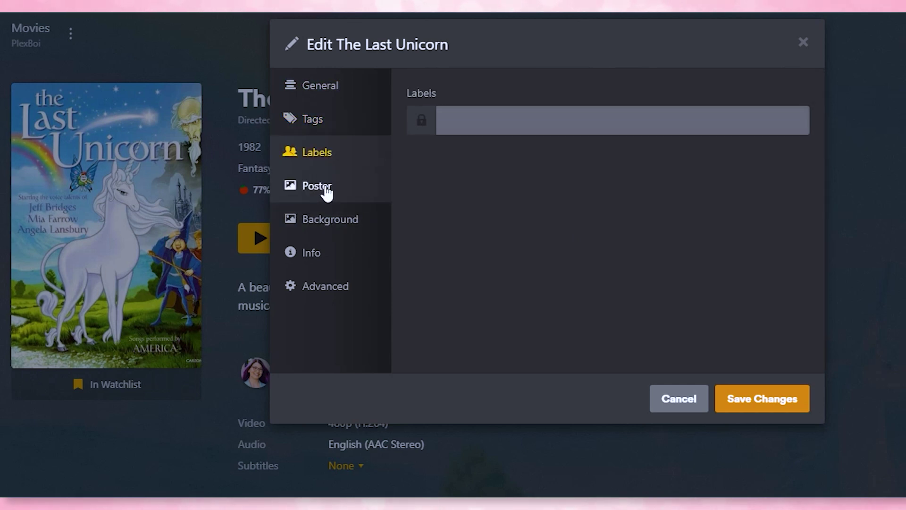
click(327, 191)
click(321, 223)
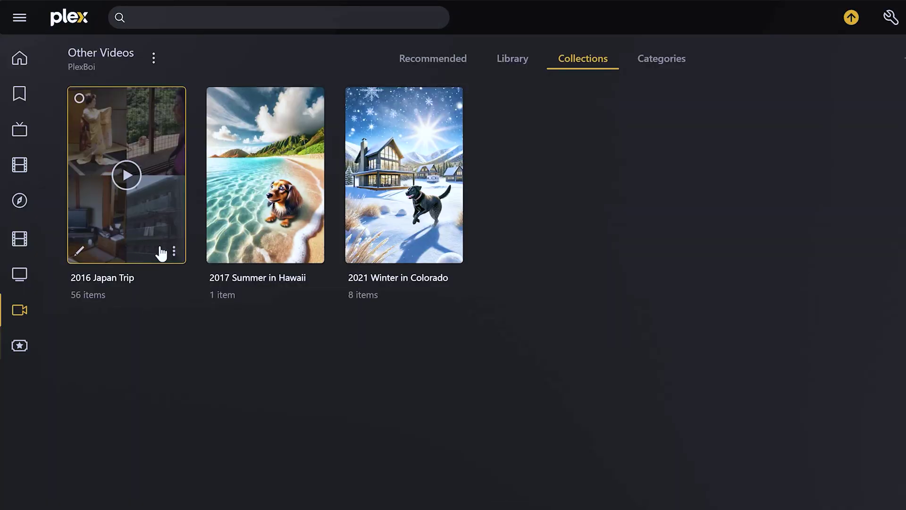
Retitle the 2016 Japan Trip collection to 'Japan Trip With' and a companion's name
click(79, 253)
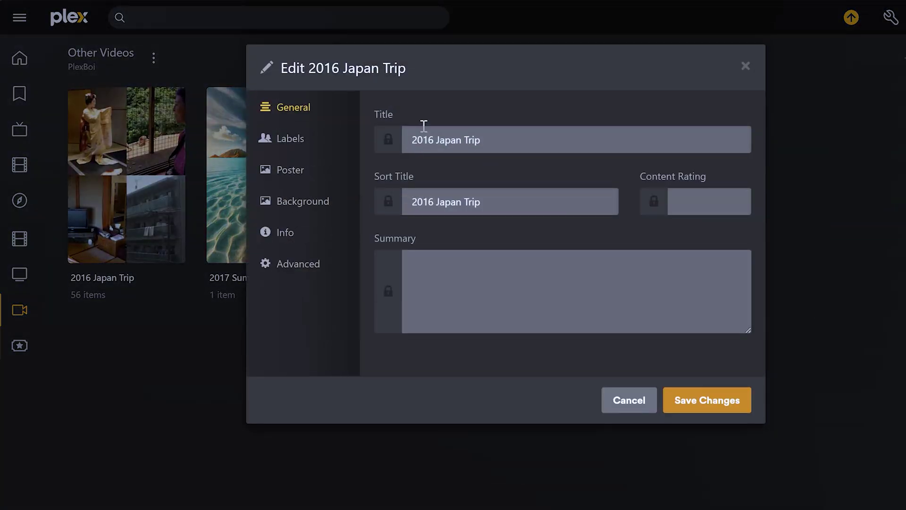
double_click(421, 141)
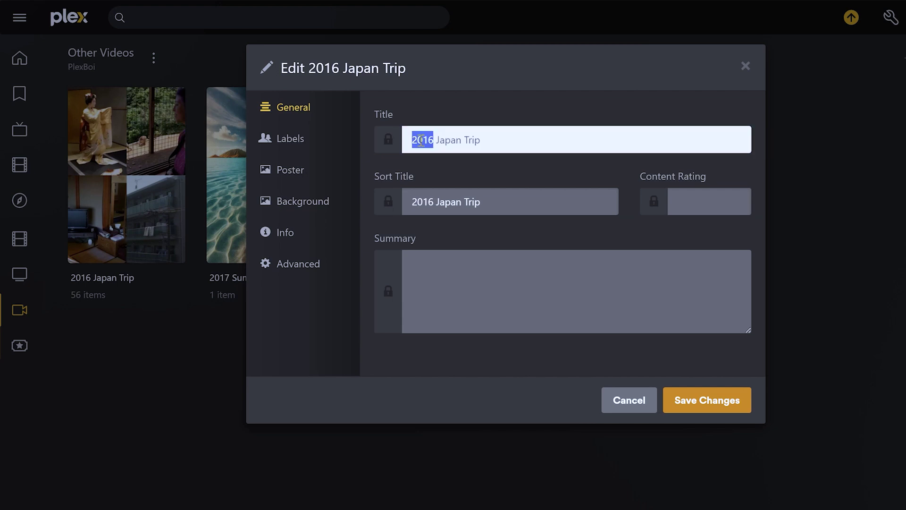
key(BackSpace)
text(With Keith)
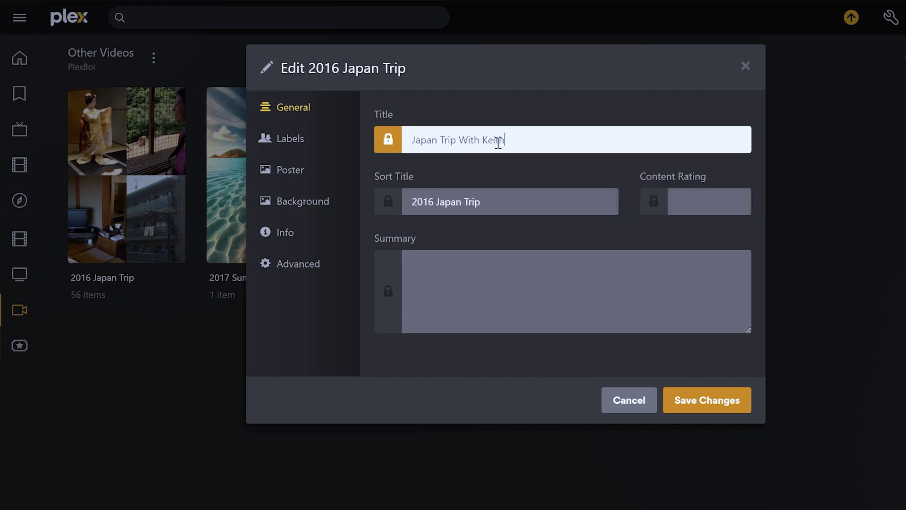
click(448, 199)
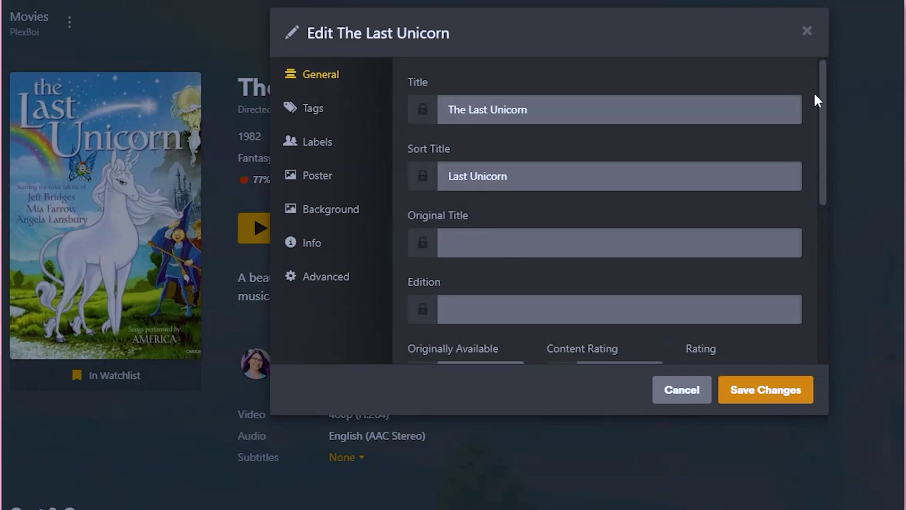
Replace The Last Unicorn's summary with the pasted new text
scroll(824, 108, down, 1)
scroll(823, 111, down, 5)
drag(605, 280, 447, 263)
key(ctrl+v)
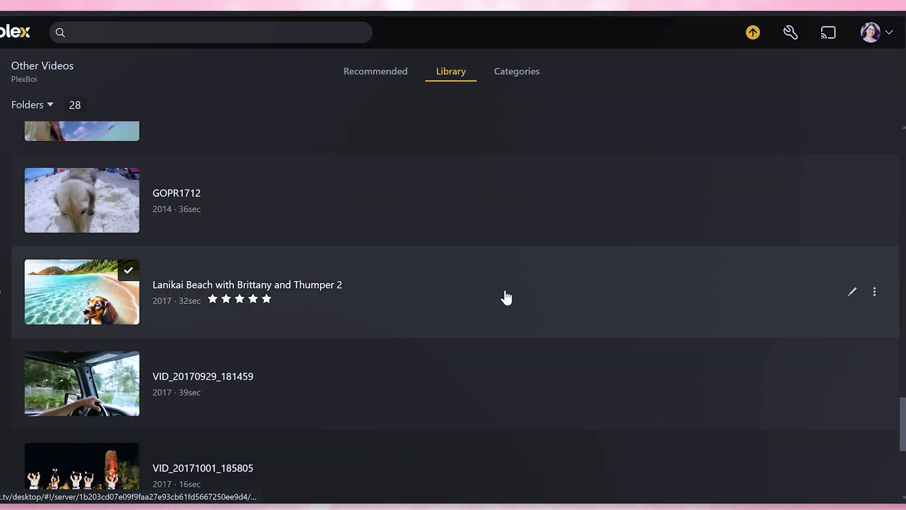
Open the Lanikai Beach video's edit details and select all of its Sort Title text
click(856, 297)
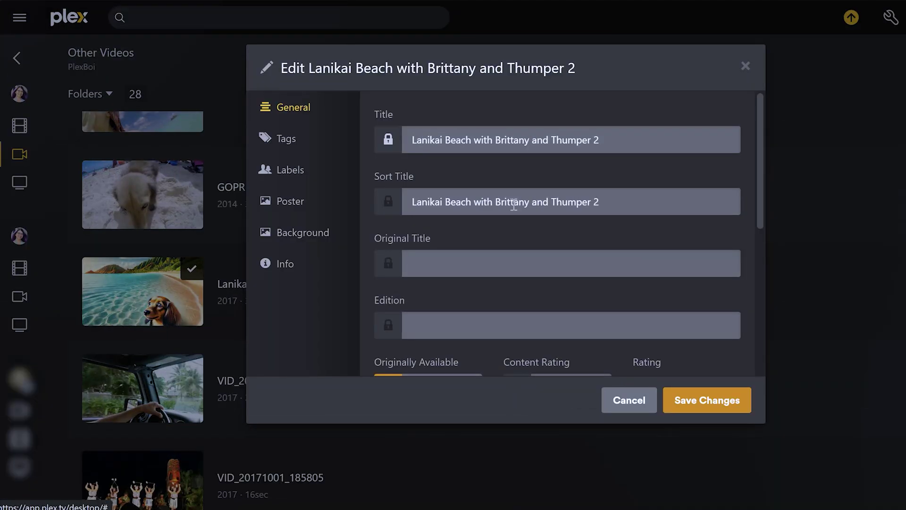
double_click(432, 207)
triple_click(432, 207)
scroll(425, 257, down, 5)
scroll(506, 255, up, 5)
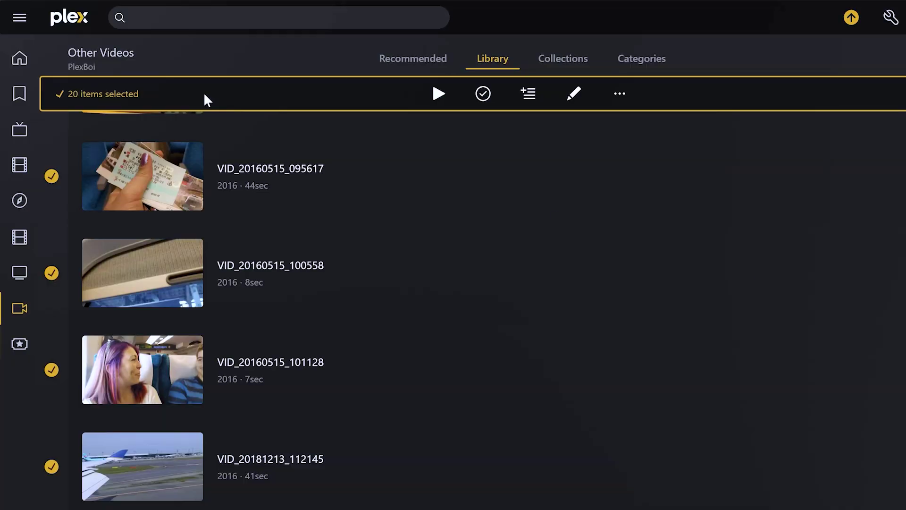
Select the 56 videos from 00001 (2) down to the last one in Other Videos
scroll(487, 307, up, 15)
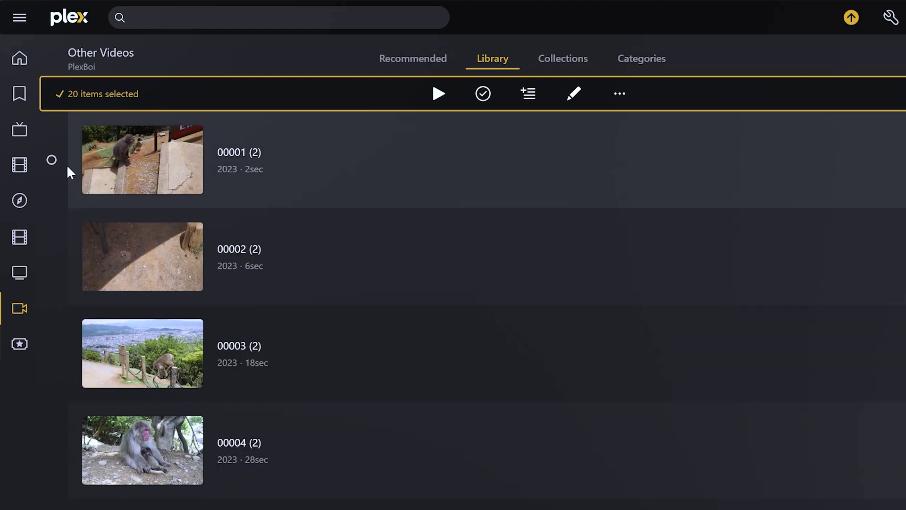
click(52, 160)
scroll(48, 205, down, 15)
scroll(48, 206, down, 10)
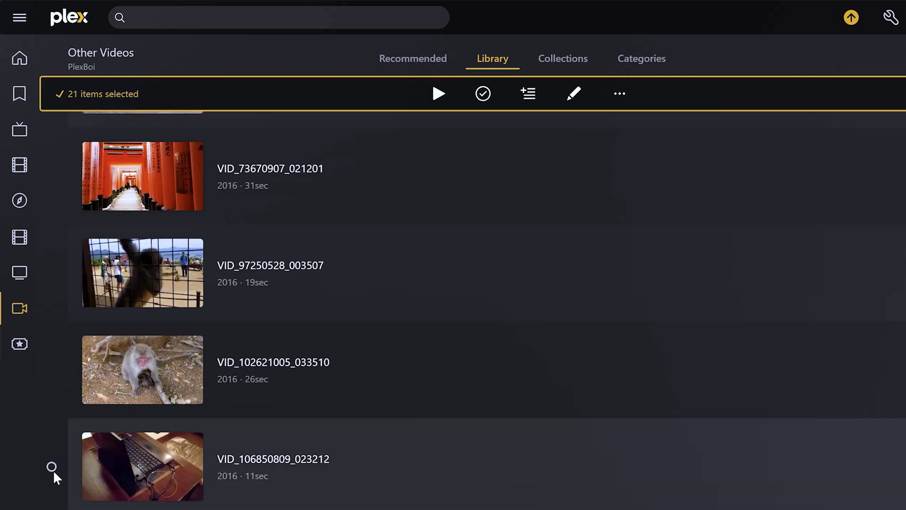
shift+click(51, 466)
Start adding the selection to a new collection, beginning the name with '2016' and erasing the mistaken 'Hawa'
click(620, 93)
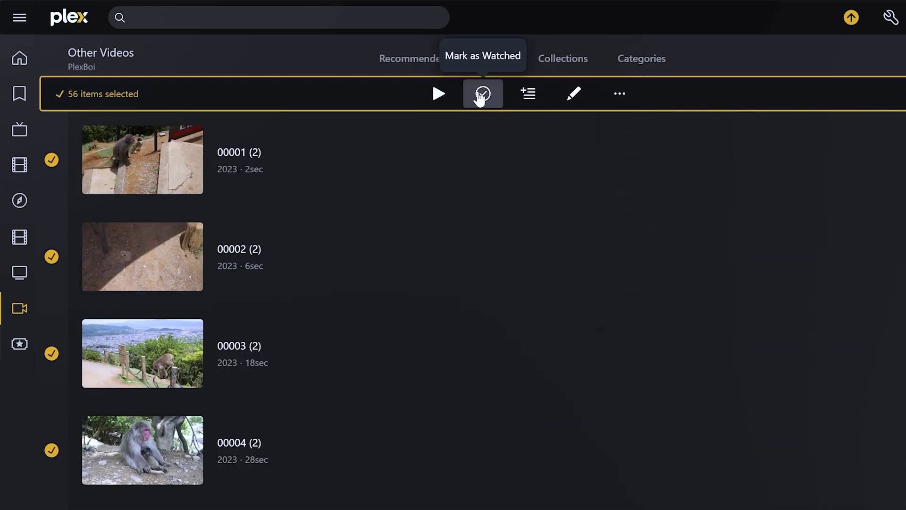
click(535, 96)
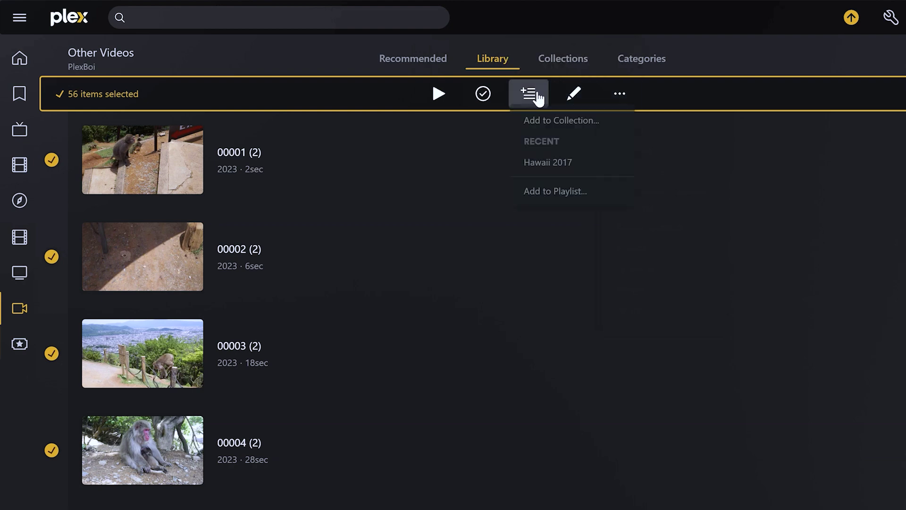
click(551, 125)
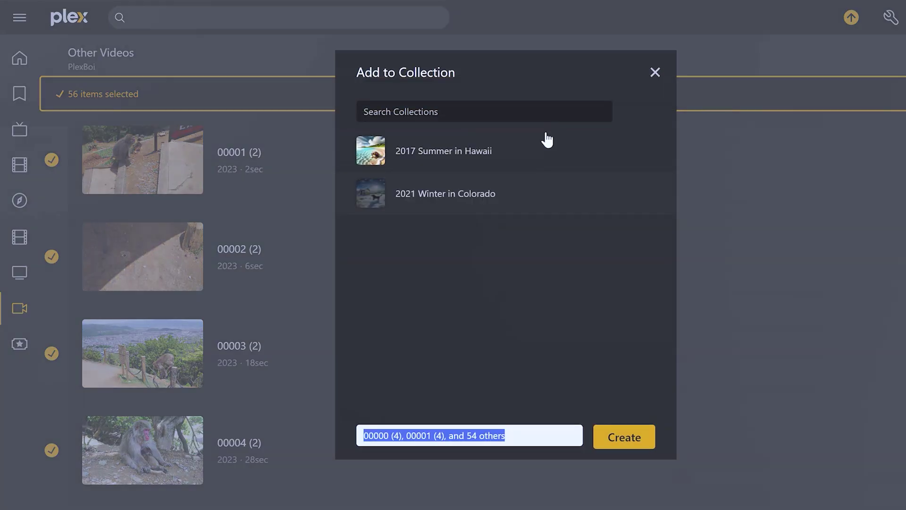
text(2016 Hawa)
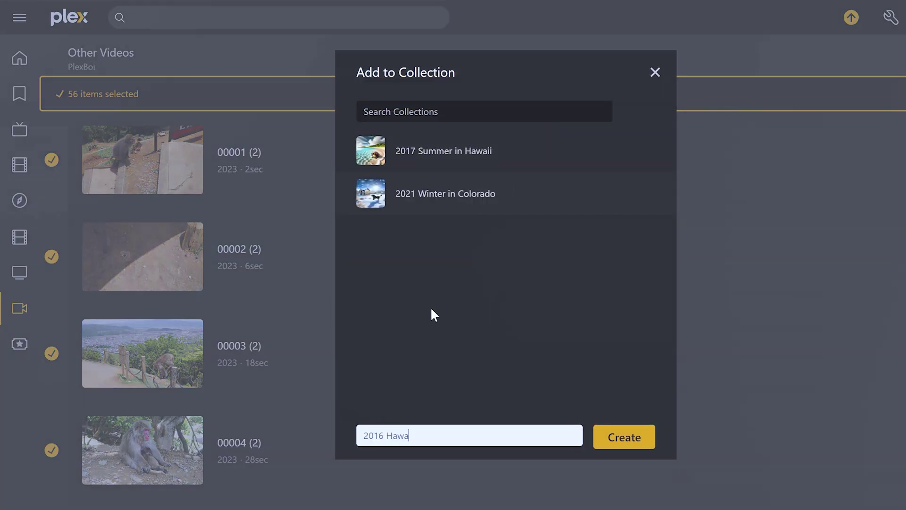
key(BackSpace)
key(BackSpace)
key(BackSpace)
key(BackSpace)
Create the 2016 Japan Trip collection, then add Lanikai Beach to a new Hawaii 2017 collection
text(Japan Trip)
click(647, 436)
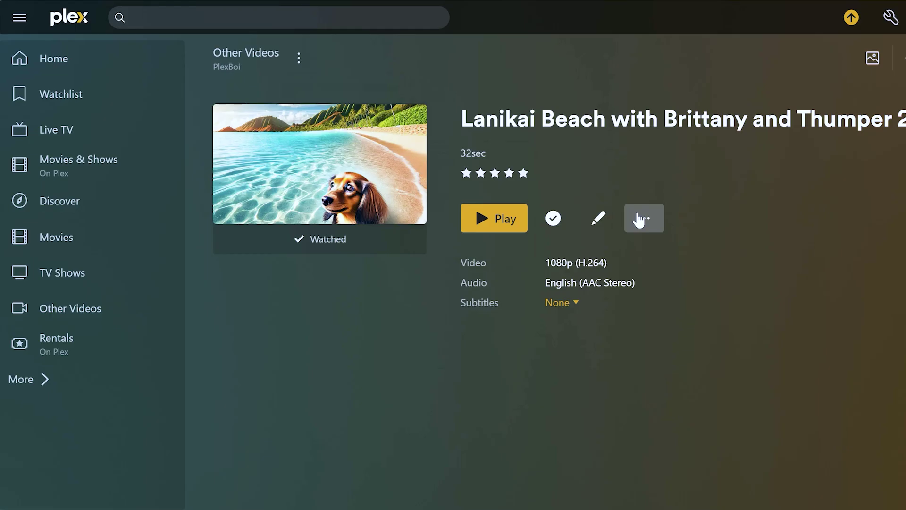
click(638, 218)
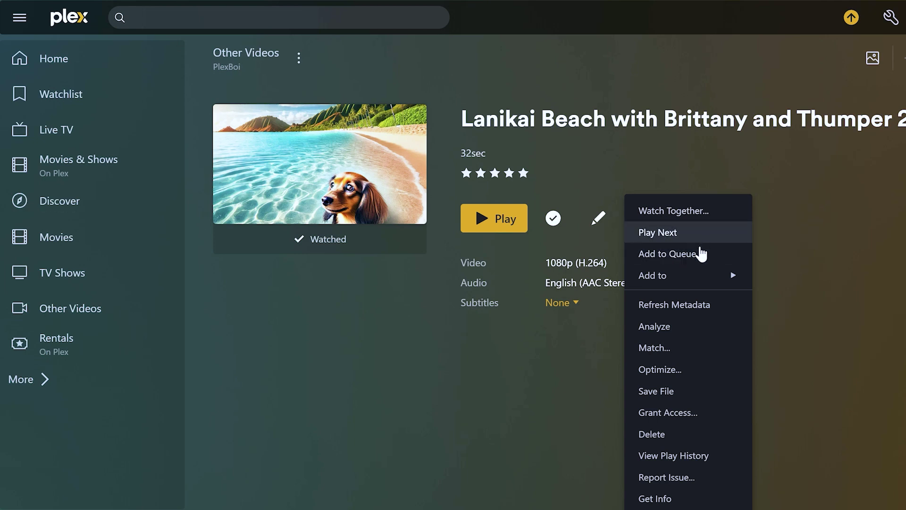
mouse_move(698, 279)
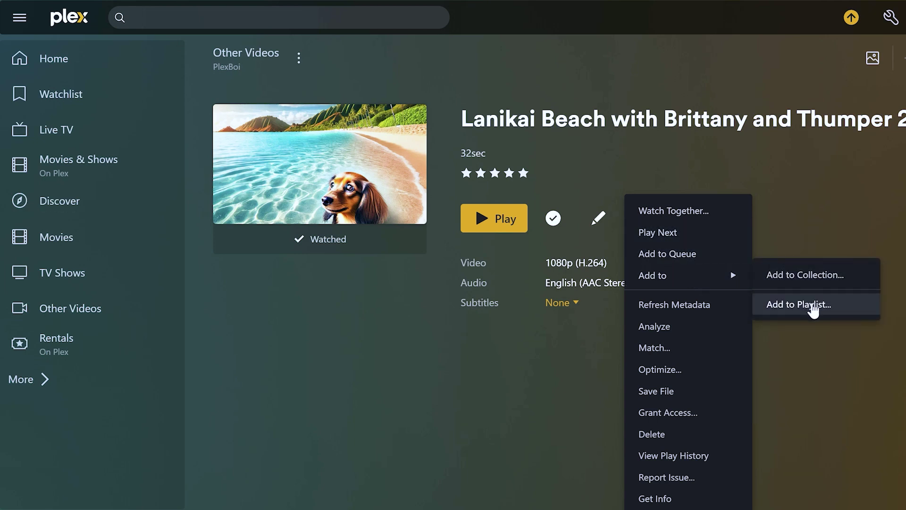
click(804, 279)
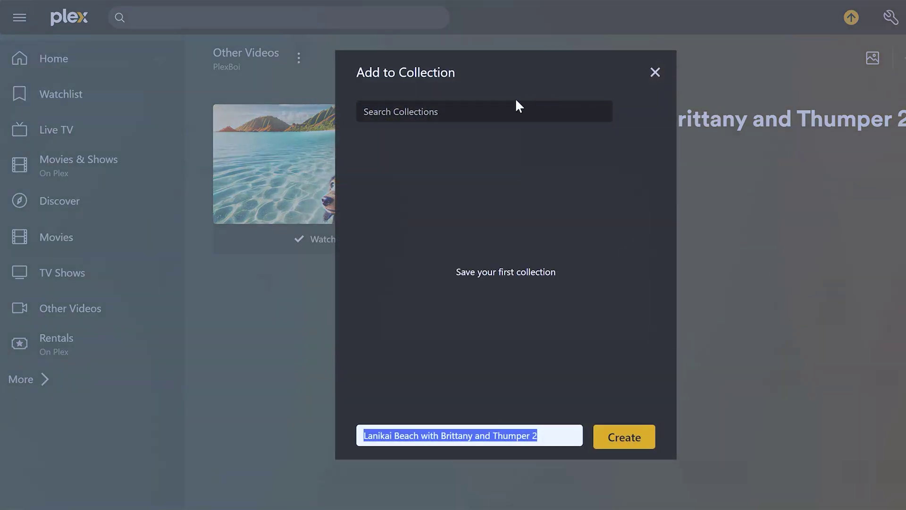
click(501, 110)
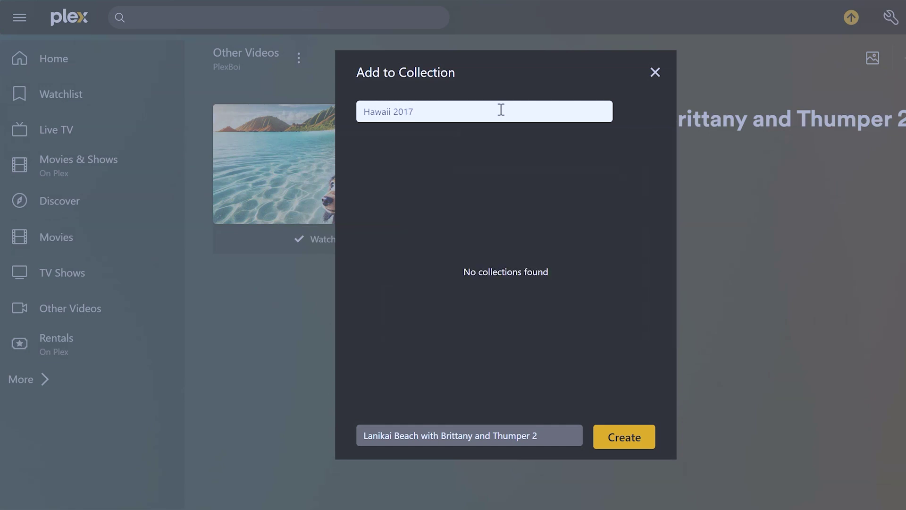
click(625, 439)
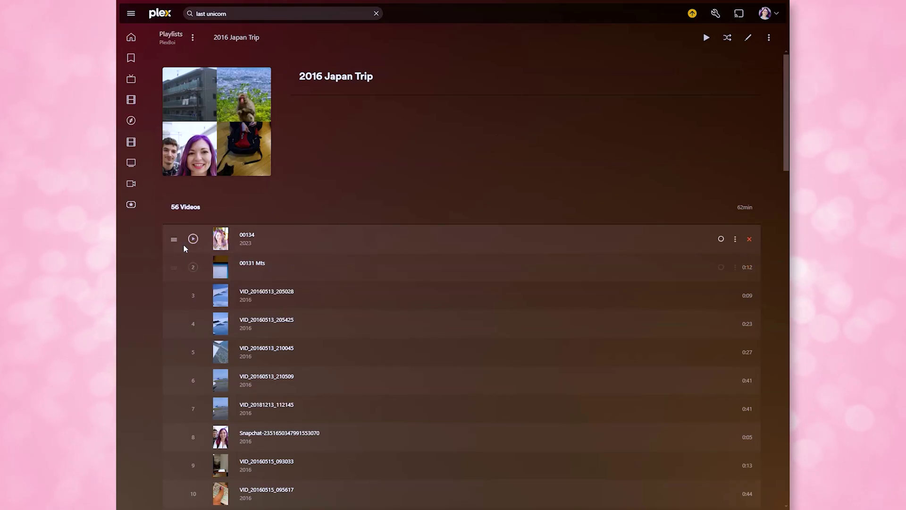
Reorder the 2016 Japan Trip playlist, moving 00131 Mts above 00134 and the fifteenth video down to position 16
mouse_move(173, 268)
mouse_down()
mouse_move(172, 234)
mouse_move(172, 278)
mouse_up()
scroll(171, 329, down, 2)
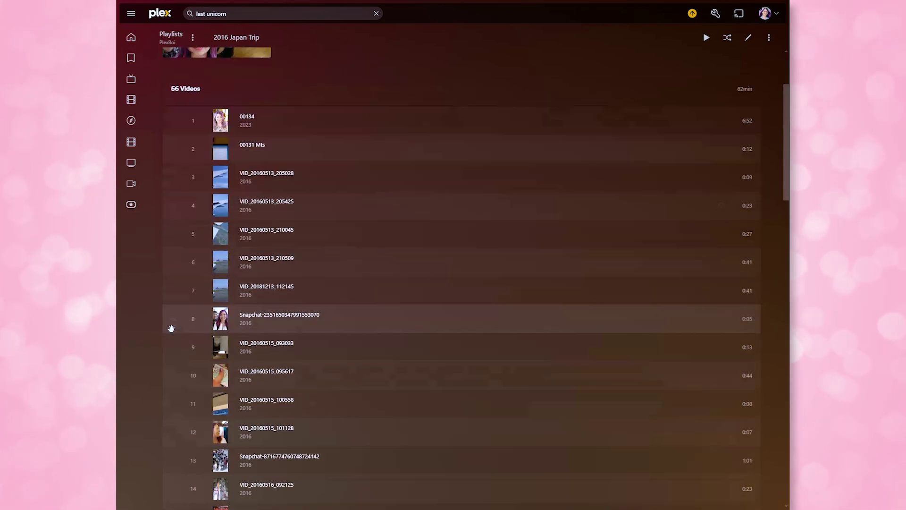
scroll(171, 328, down, 7)
drag(175, 222, 173, 245)
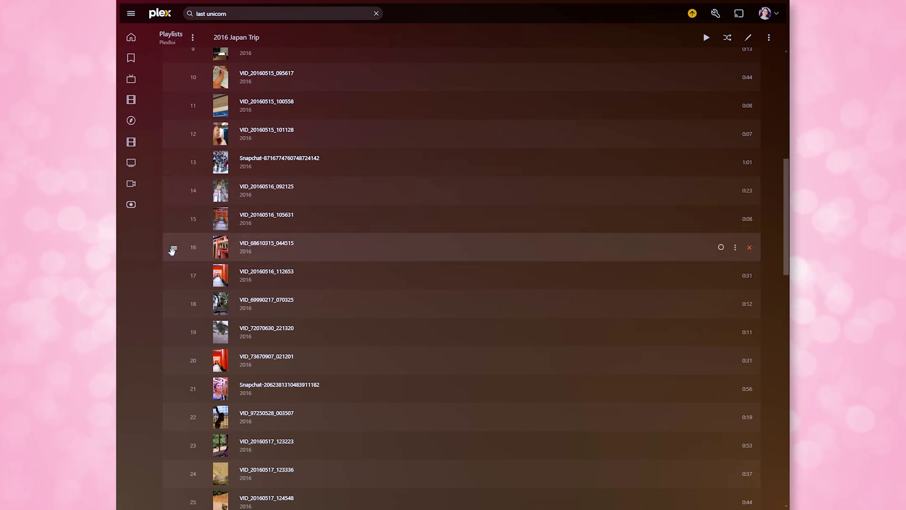